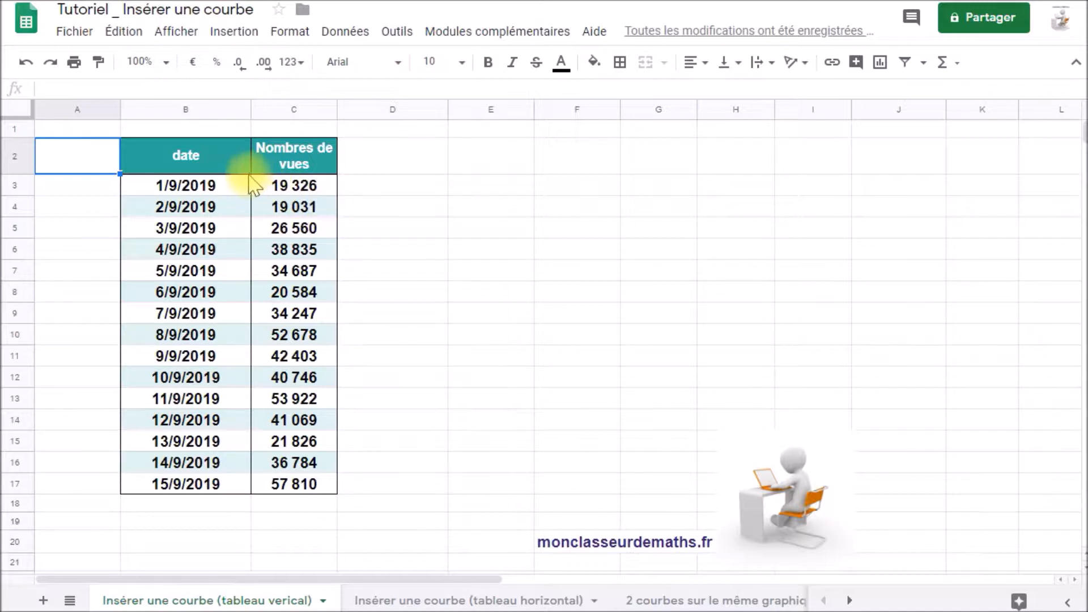
Insert a chart from the date and views table B2:C17, and fit it beside the table without covering the data.
drag(150, 149, 307, 482)
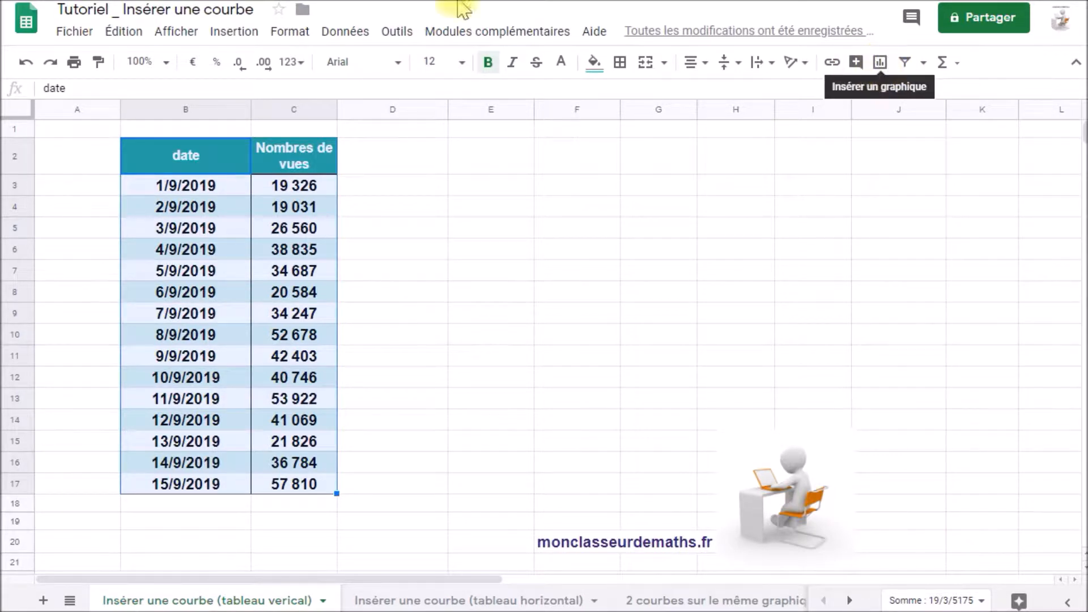
click(233, 33)
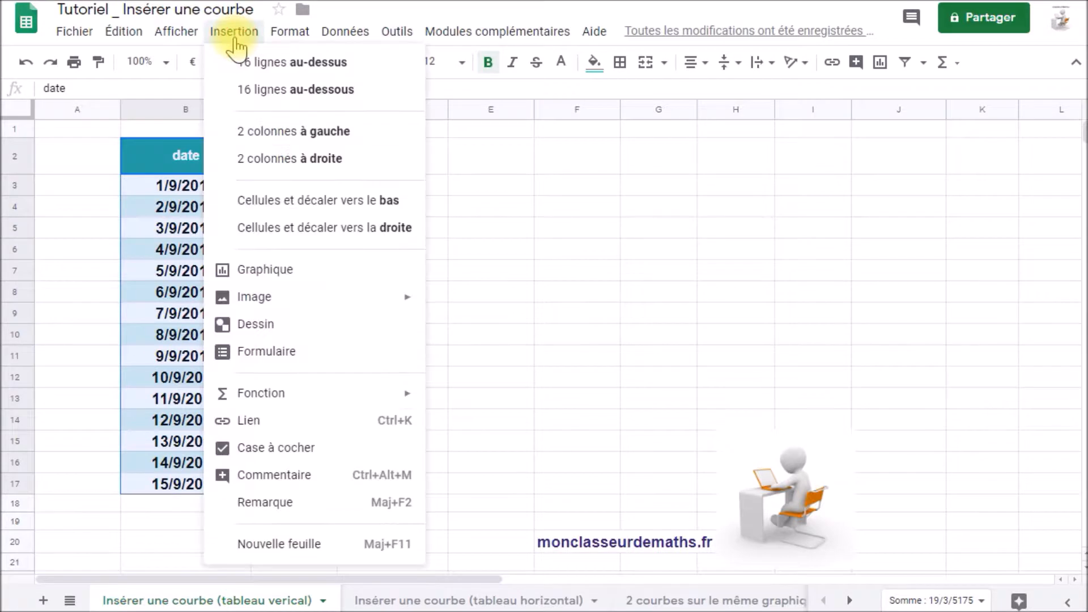
click(252, 270)
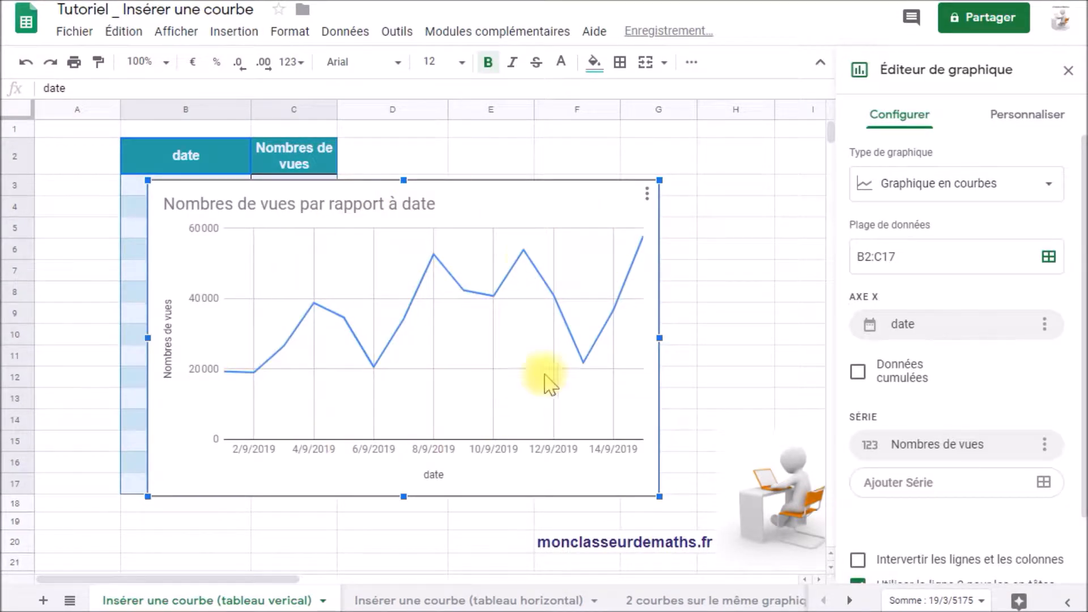
drag(474, 190, 619, 150)
drag(300, 140, 341, 165)
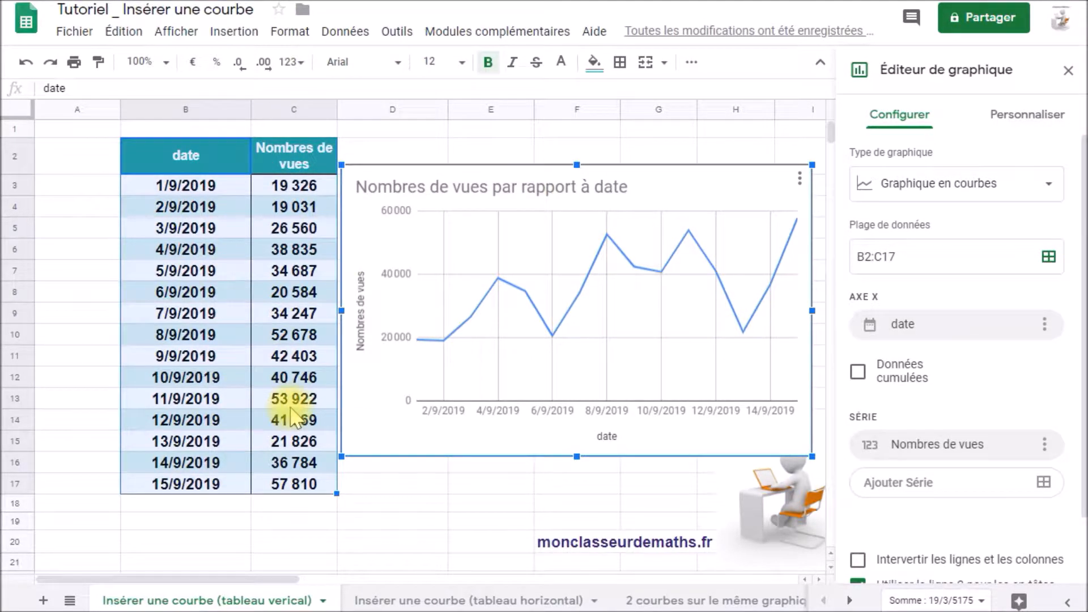
Try the column type on the views chart and settle on the area type (Graphique en aires).
click(934, 199)
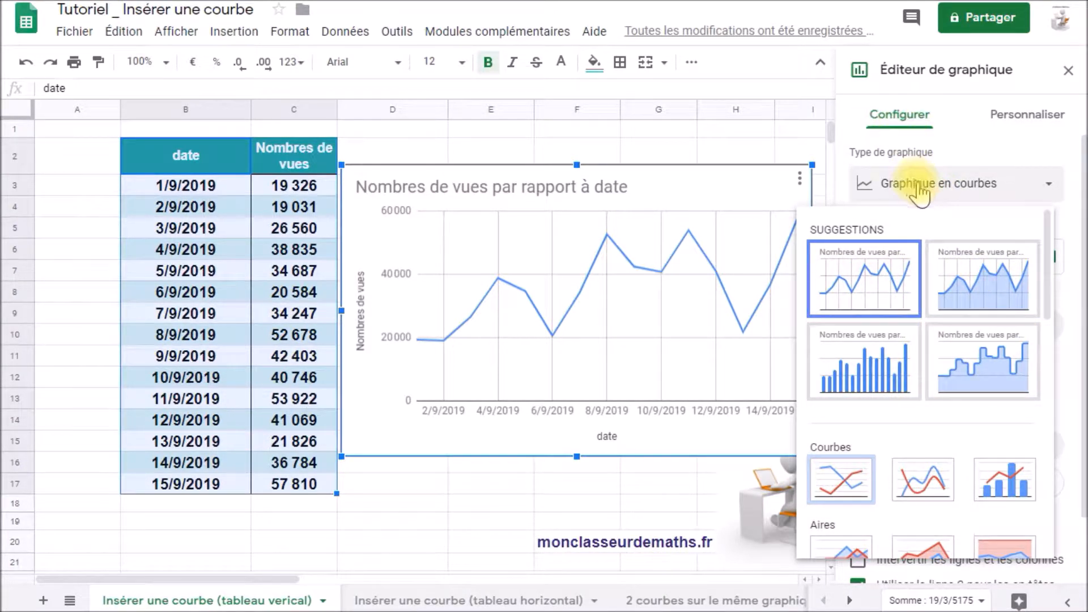
click(983, 295)
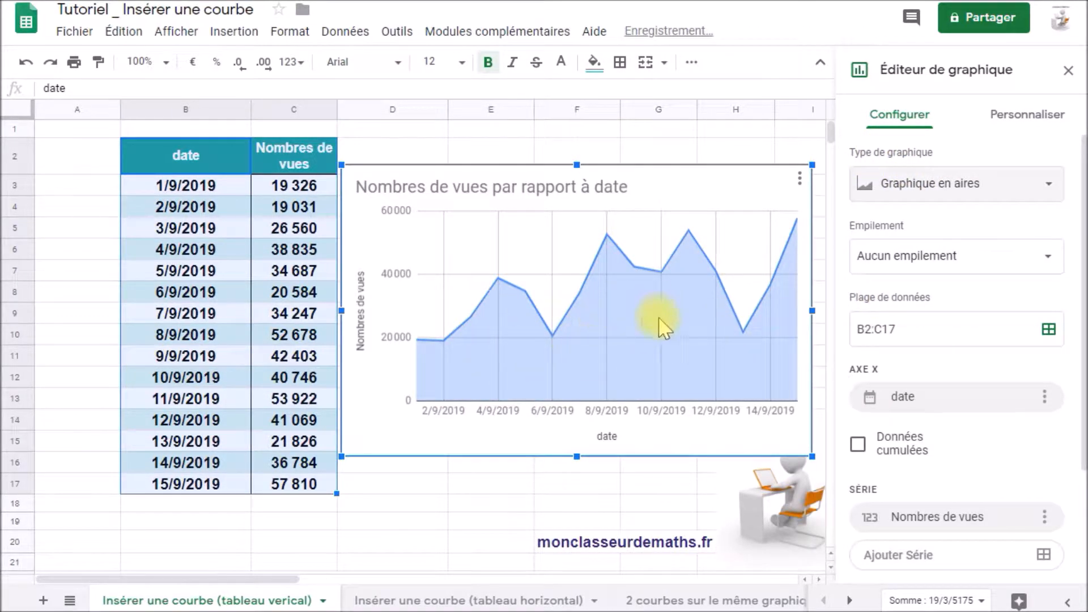
click(932, 187)
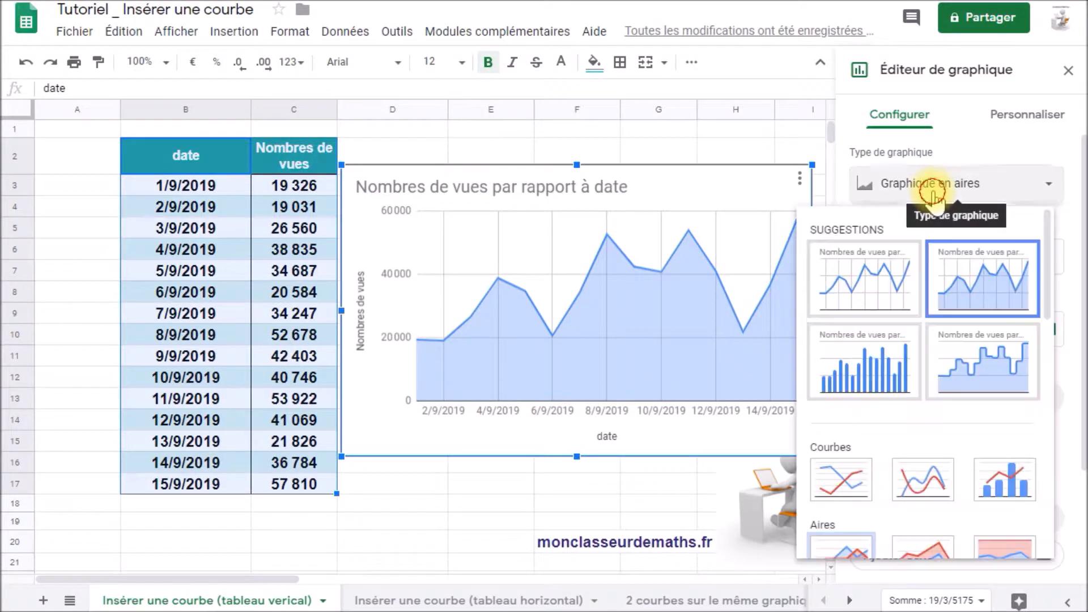
click(875, 382)
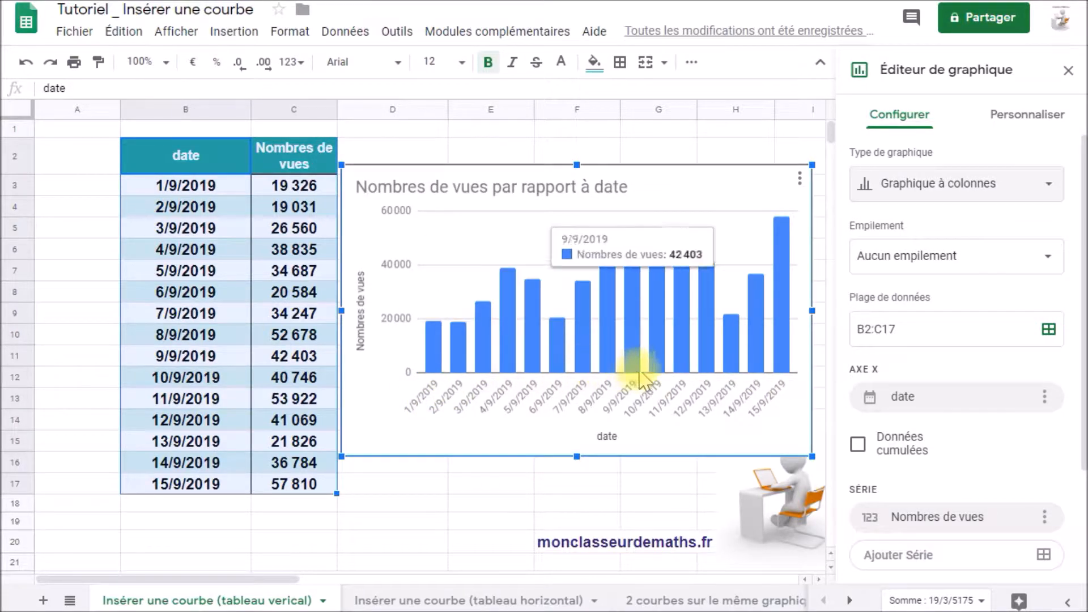
click(907, 184)
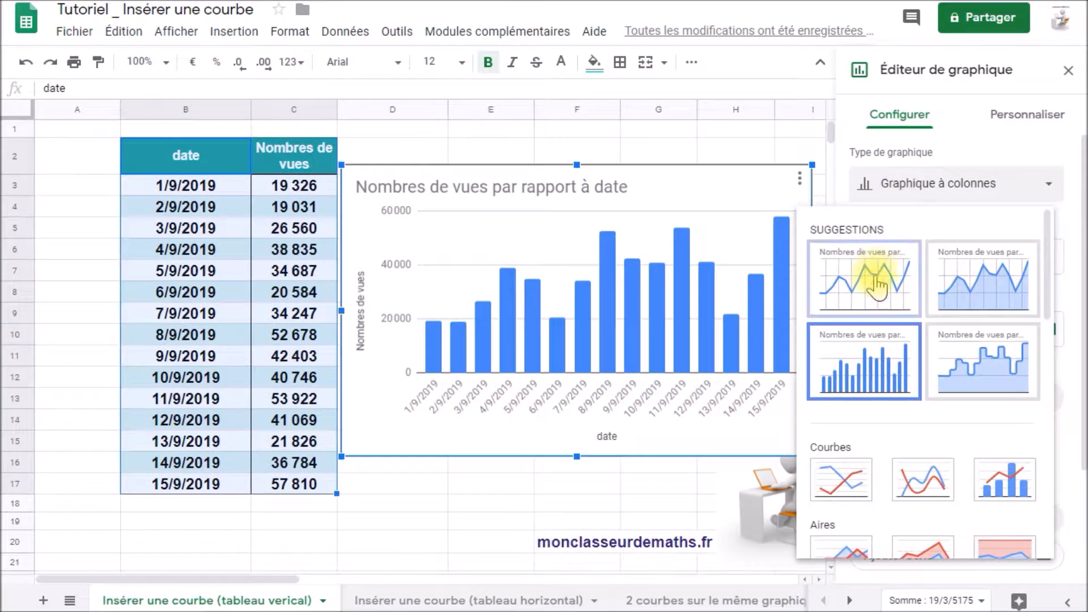
click(960, 286)
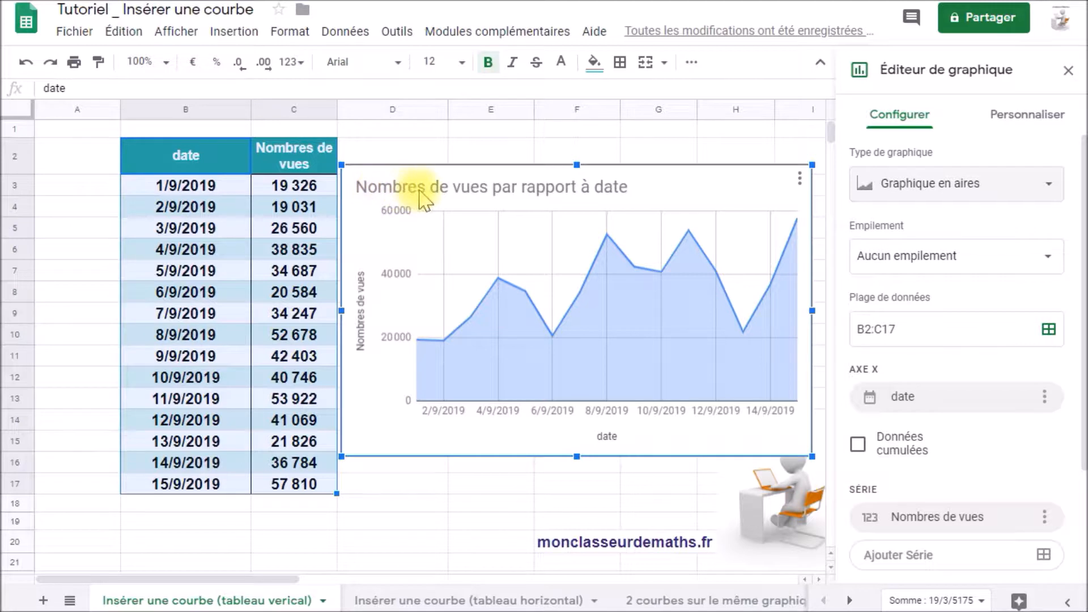
Retitle the chart "Evolution du nombre de vues", select the vertical axis title, and leave chart editing.
double_click(576, 187)
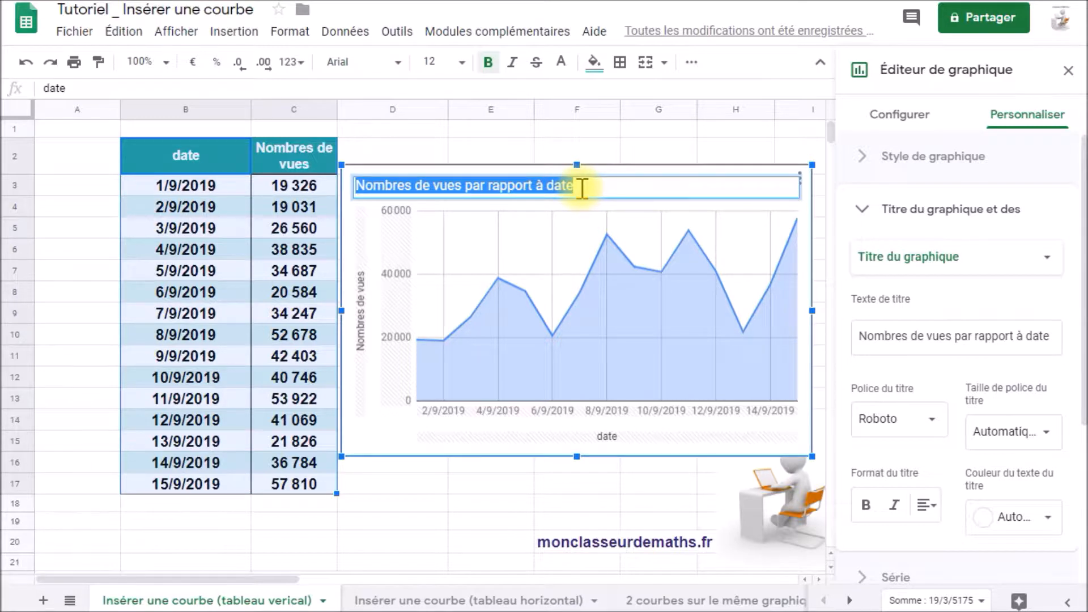
text(Evolution du nombre de vues)
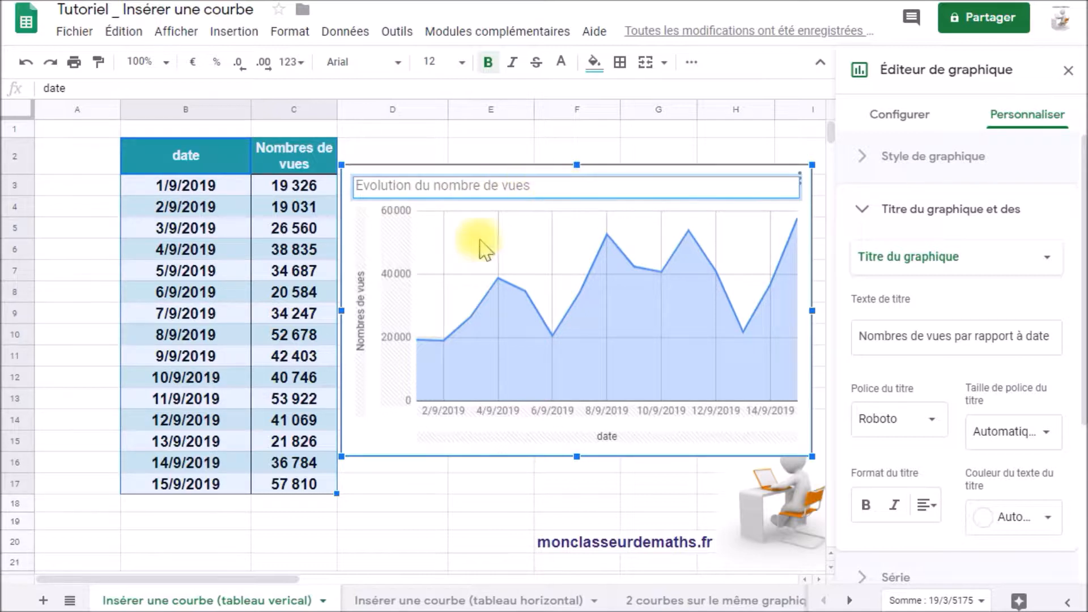
click(359, 237)
drag(359, 237, 357, 358)
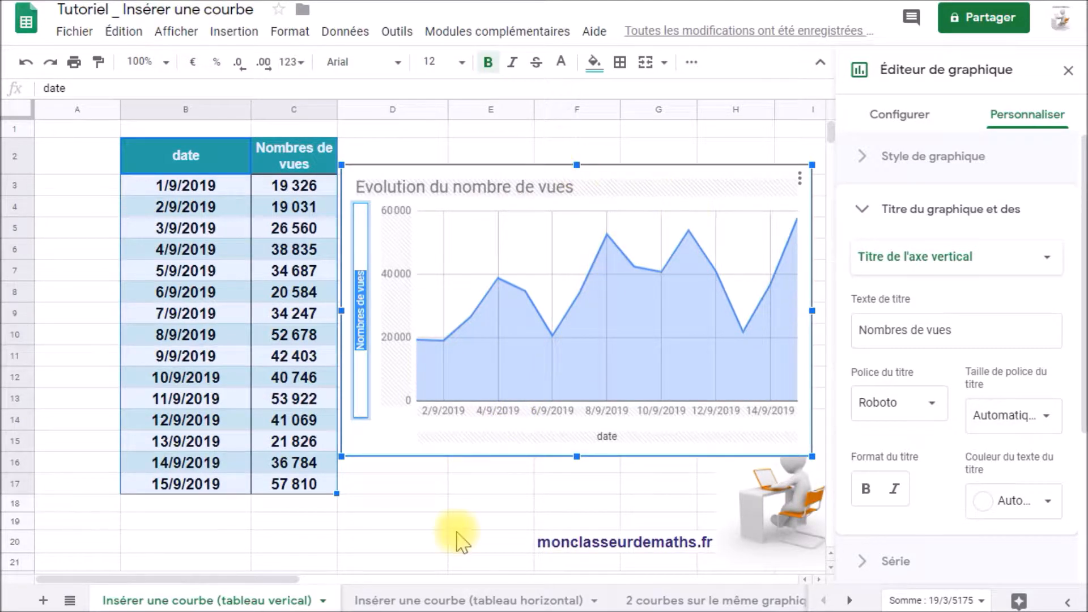
click(454, 479)
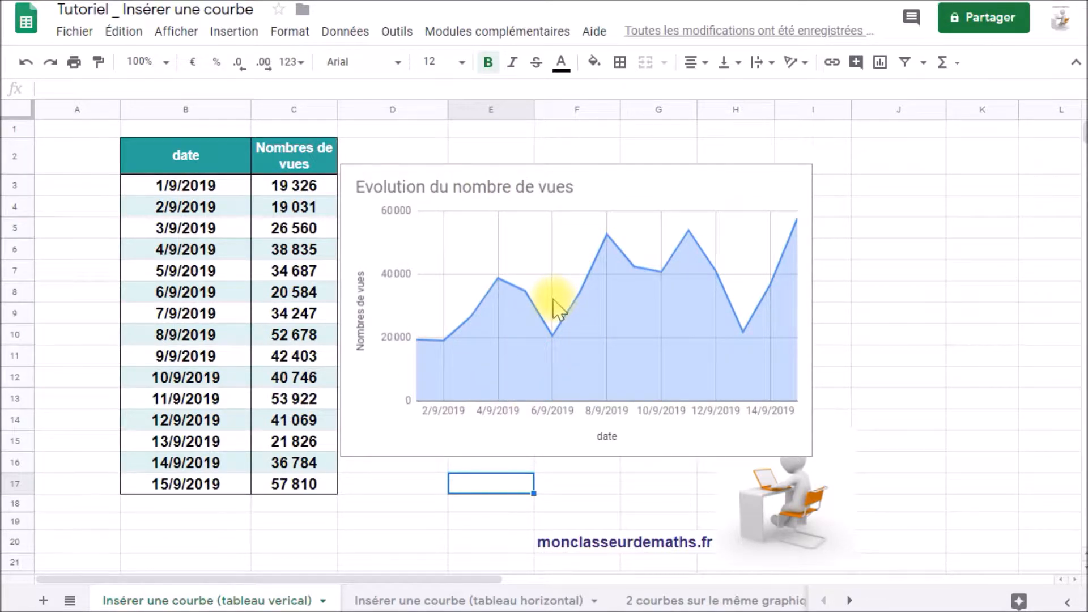
Reopen the views chart's customization settings and have the horizontal axis labels treated as text.
click(523, 311)
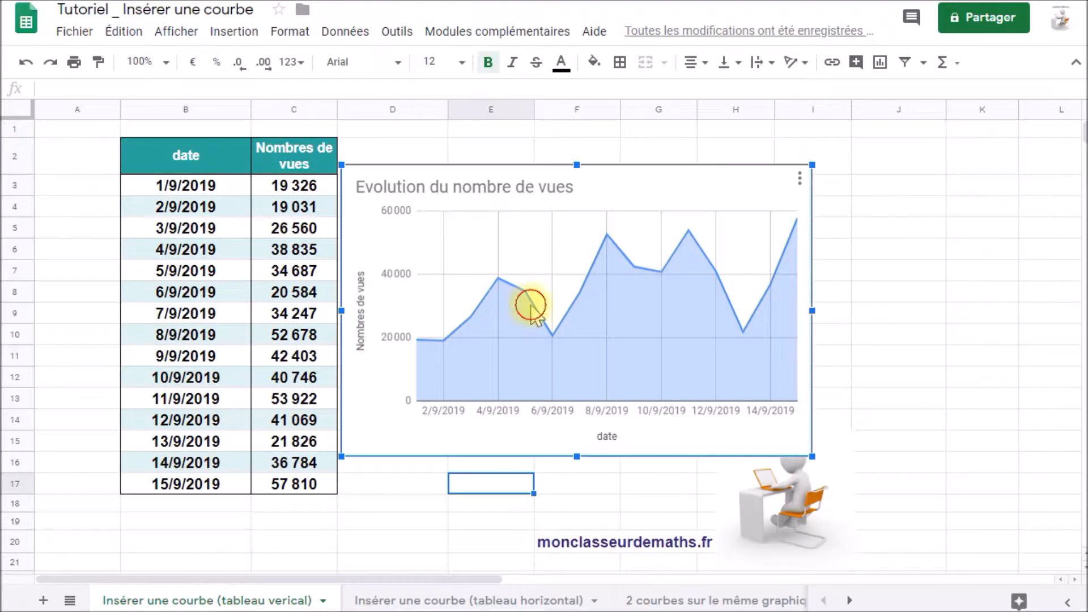
double_click(531, 306)
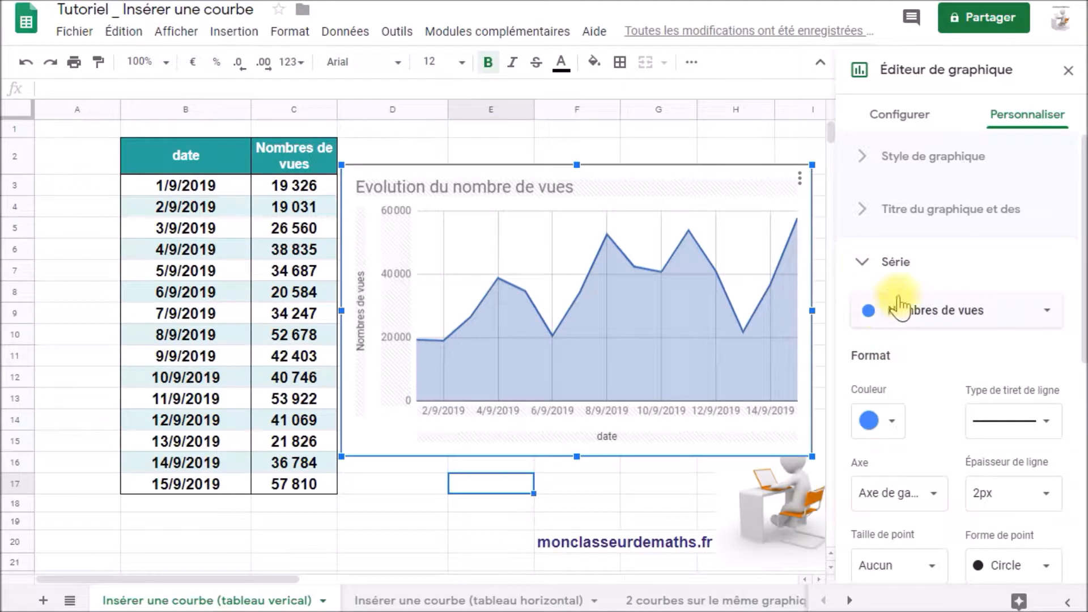
click(861, 263)
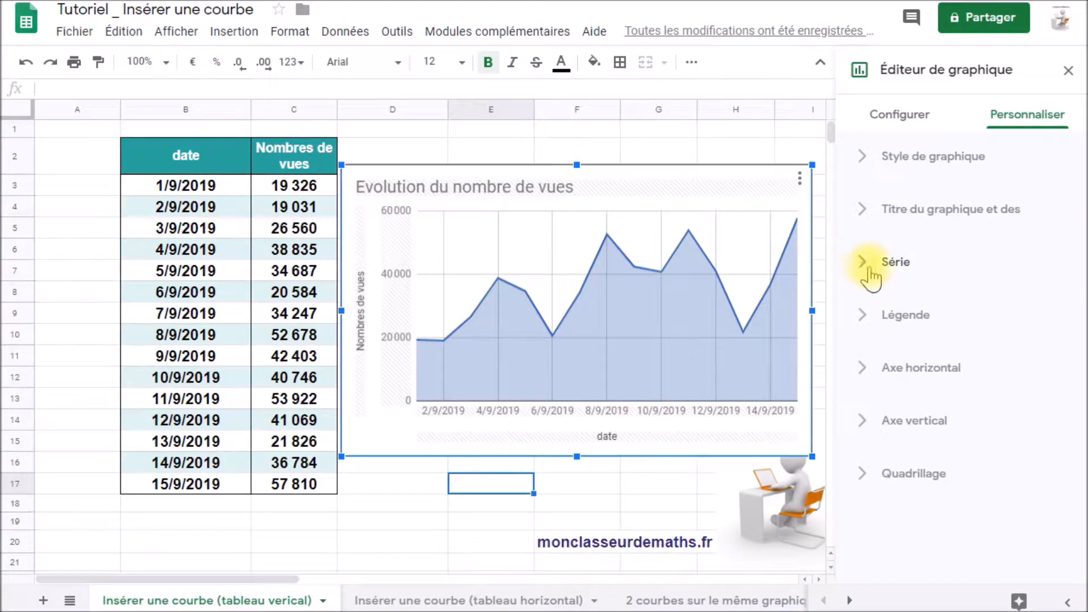
click(858, 374)
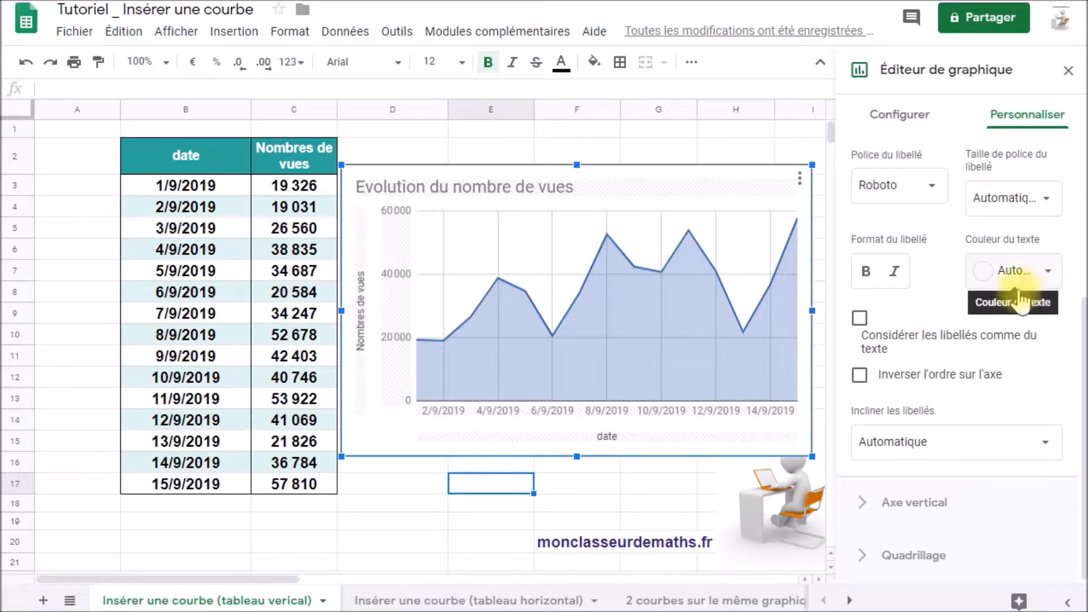
click(859, 320)
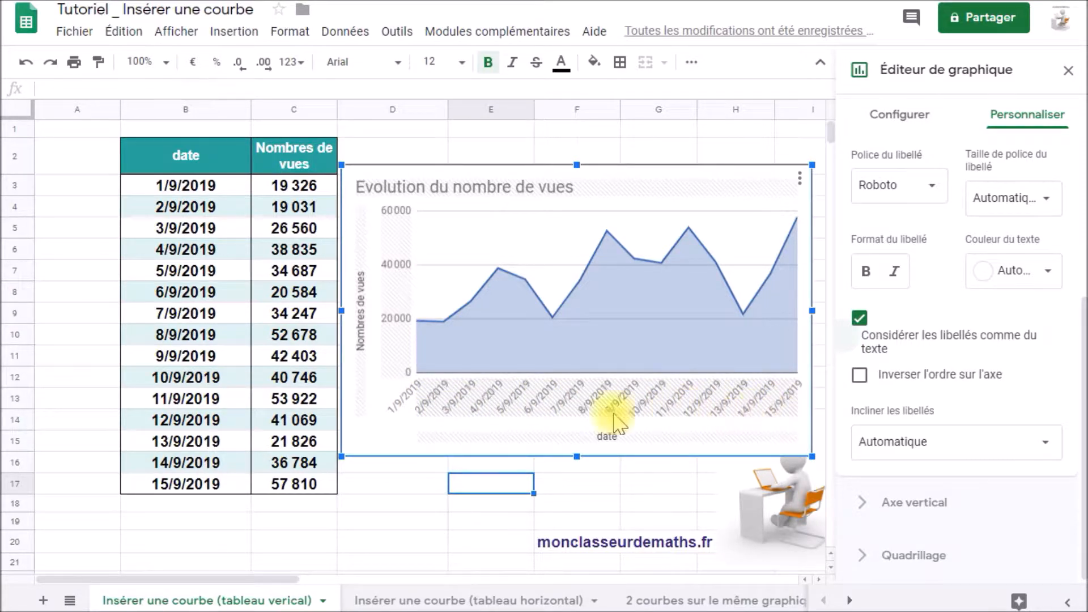
click(859, 318)
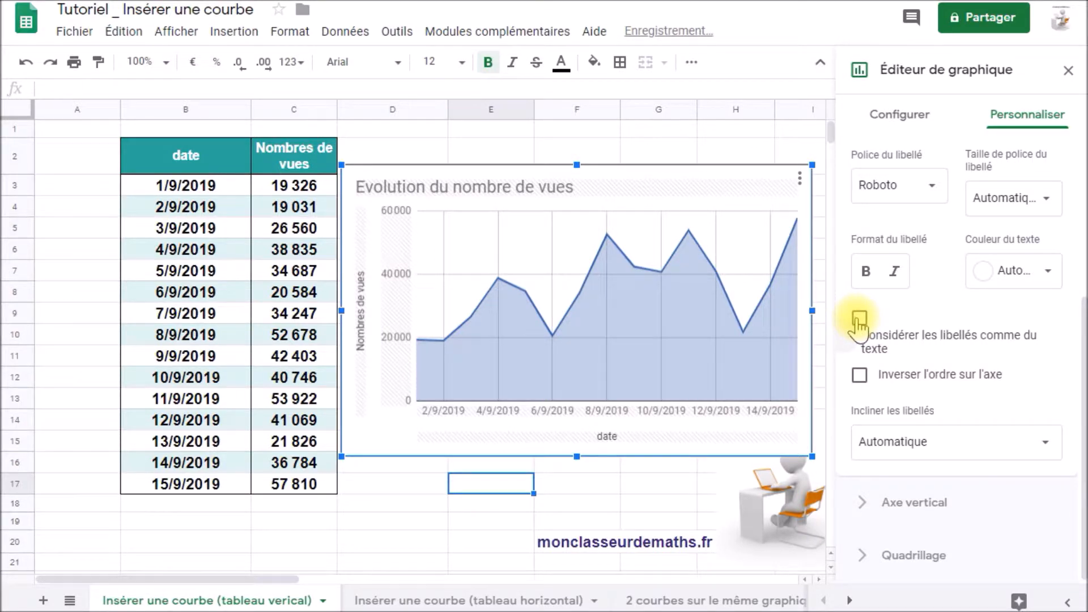
click(859, 318)
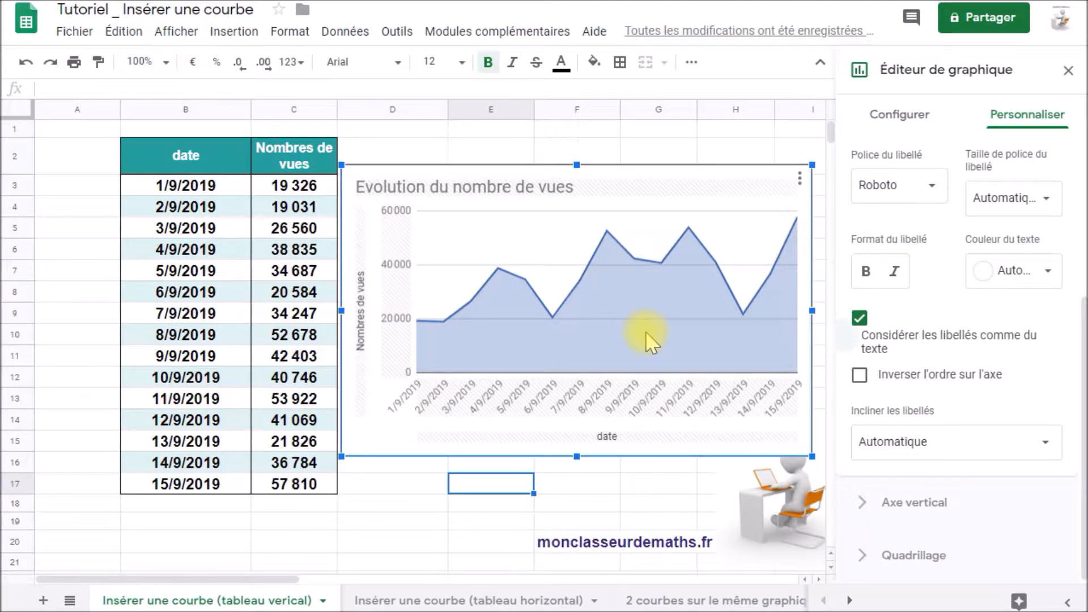
On the sheet "Insérer une courbe (tableau horizontal)", insert a chart from the Horaire and Affluence table B3:O4.
click(442, 600)
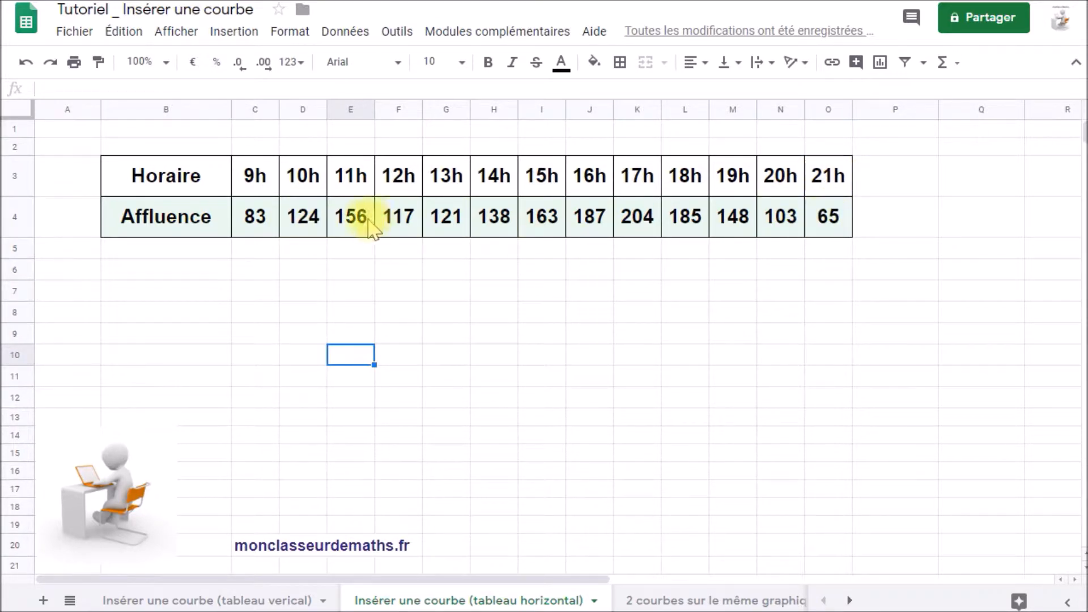
drag(206, 178, 824, 238)
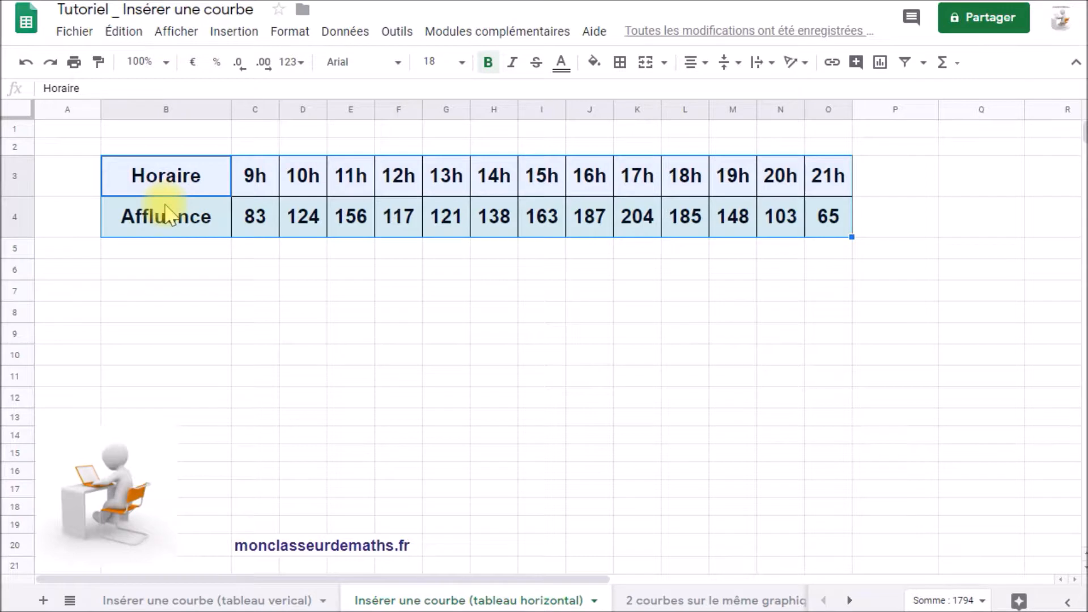
click(878, 64)
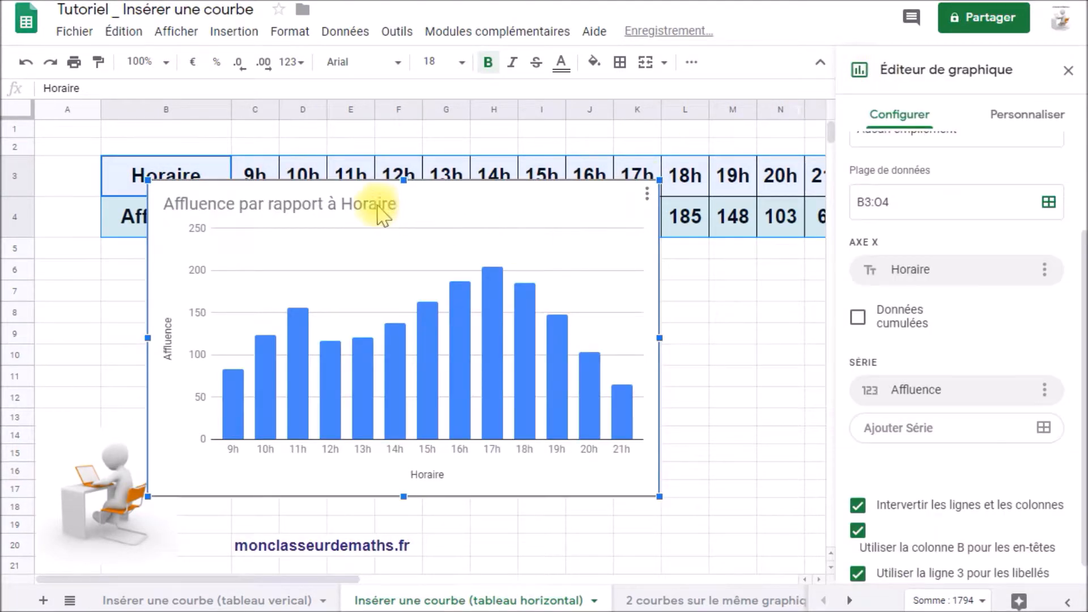
Resize and move the Affluence chart so it sits just below the table, spanning about columns C to N.
drag(146, 179, 254, 246)
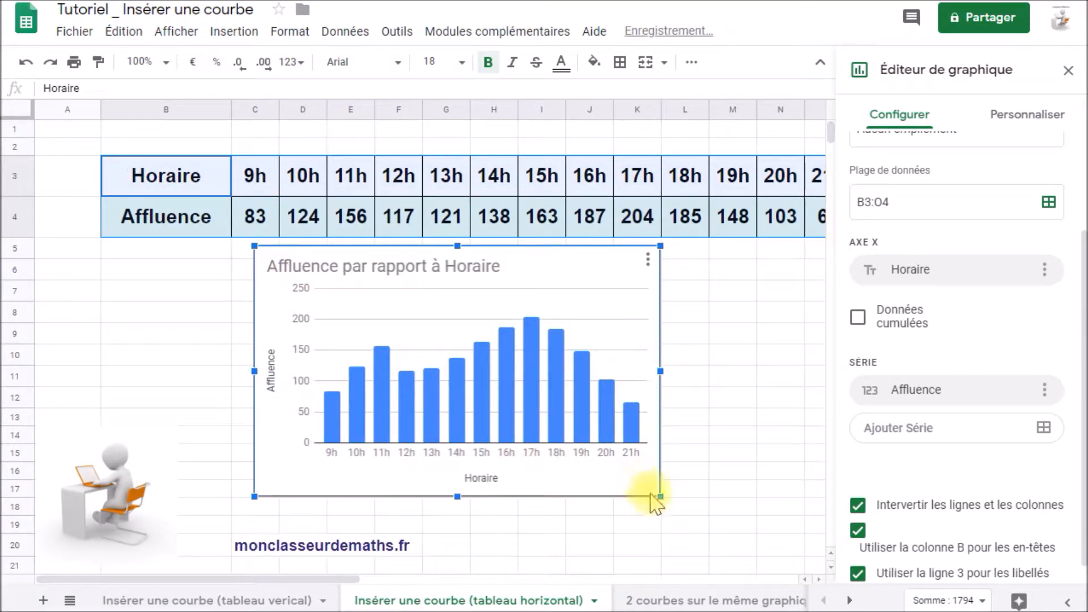
drag(658, 498, 702, 523)
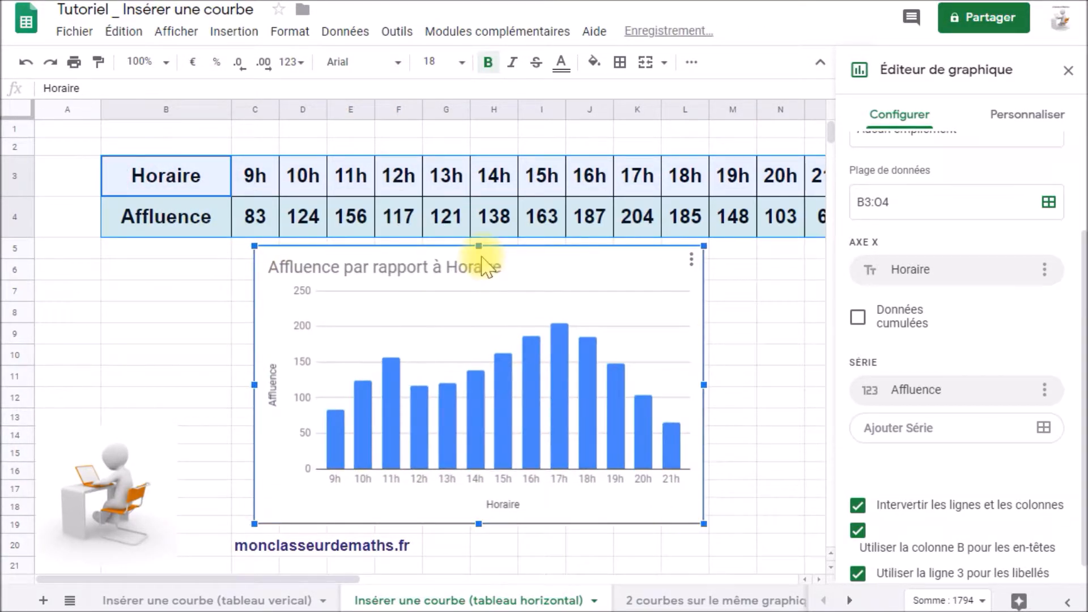
drag(705, 385, 813, 391)
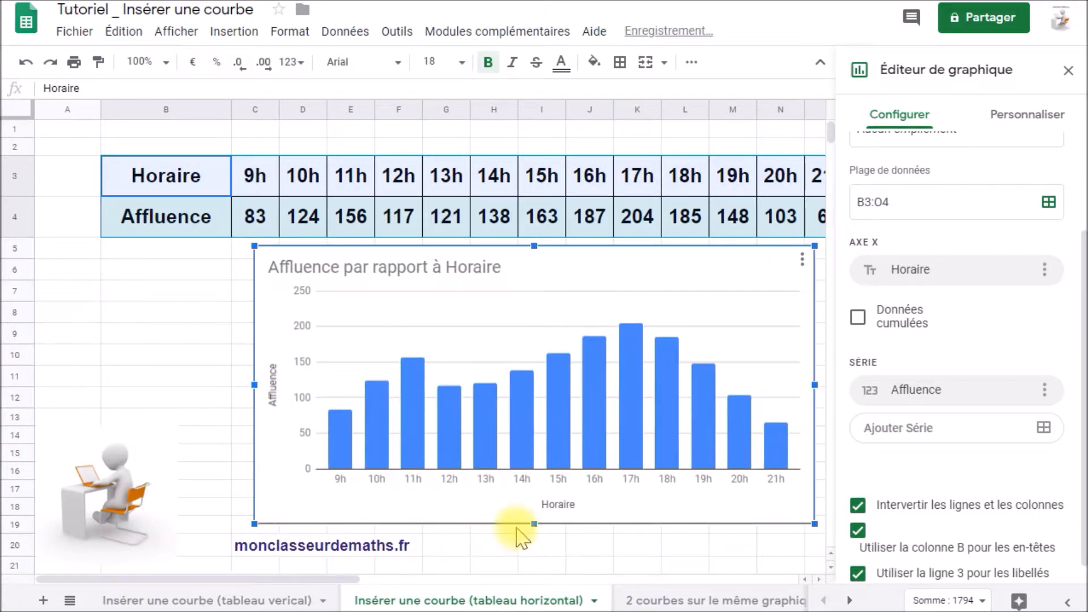
drag(533, 524, 556, 522)
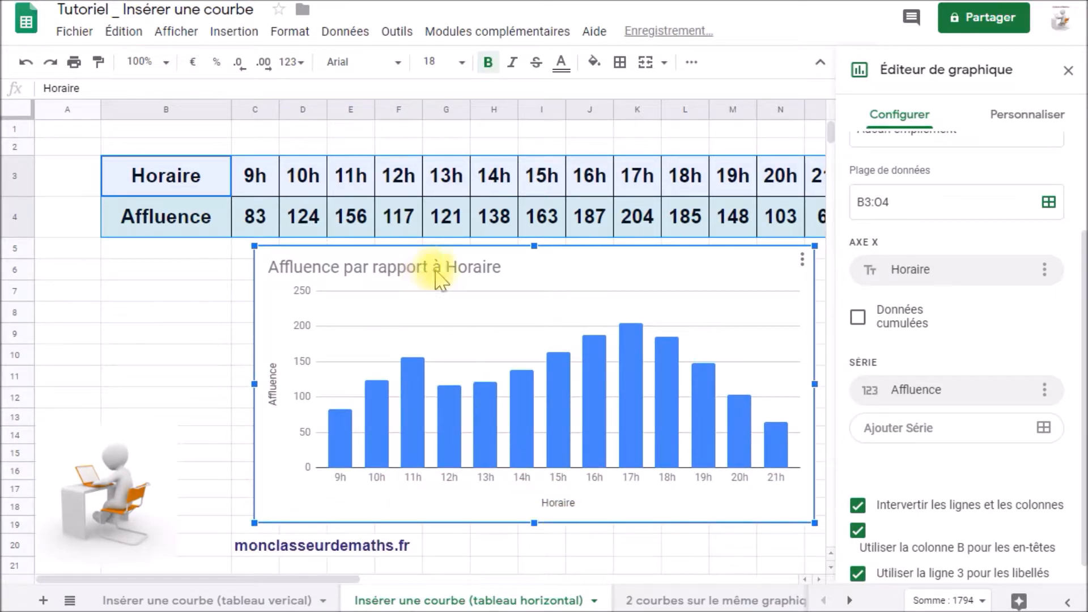
mouse_move(561, 272)
mouse_down()
mouse_move(494, 267)
mouse_move(543, 274)
mouse_up()
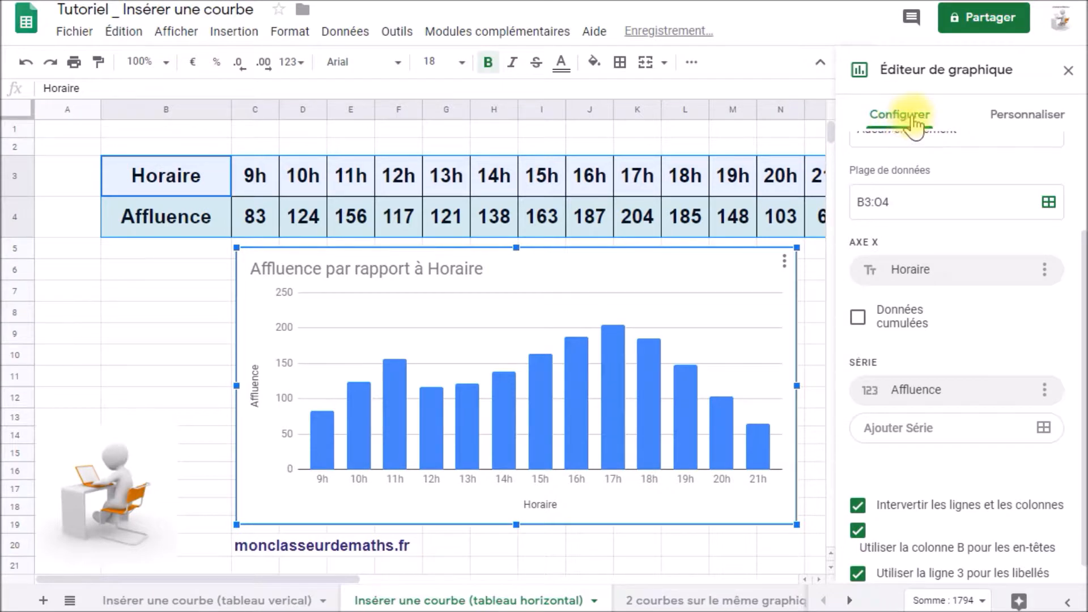
Try the line type (Graphique en courbes) on the Affluence chart and return it to columns.
scroll(905, 195, up, 2)
click(905, 187)
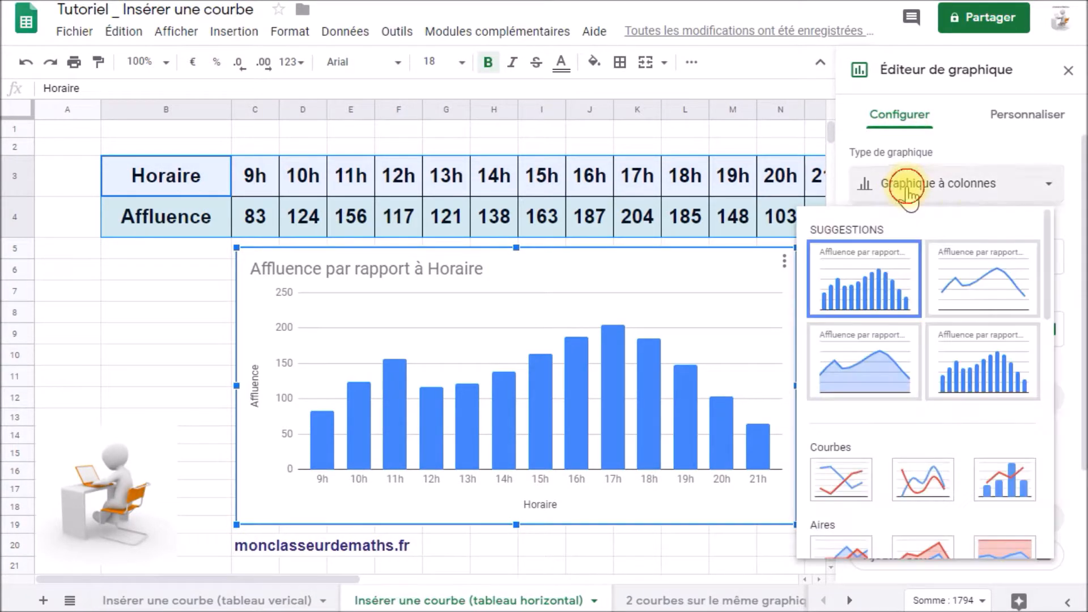
click(975, 280)
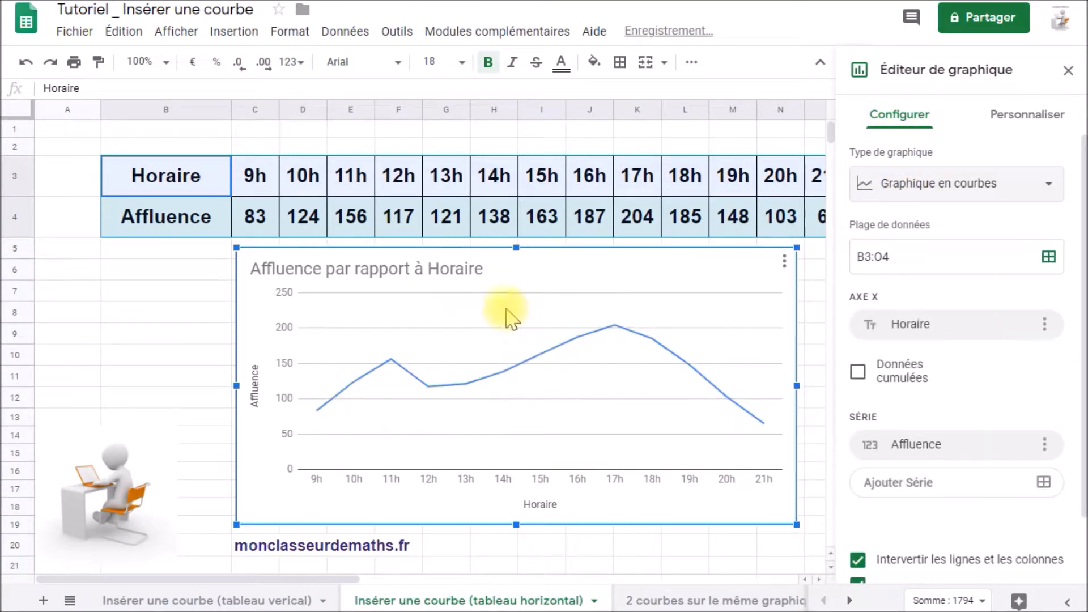
click(901, 186)
click(860, 280)
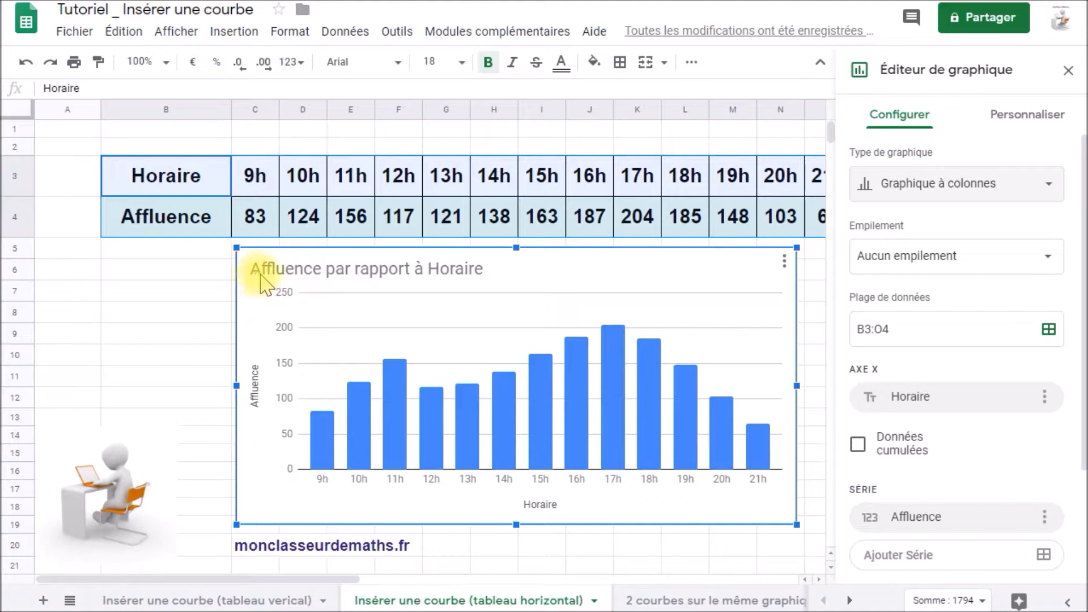
Retitle the chart "Affluence au cours de la journée".
double_click(453, 272)
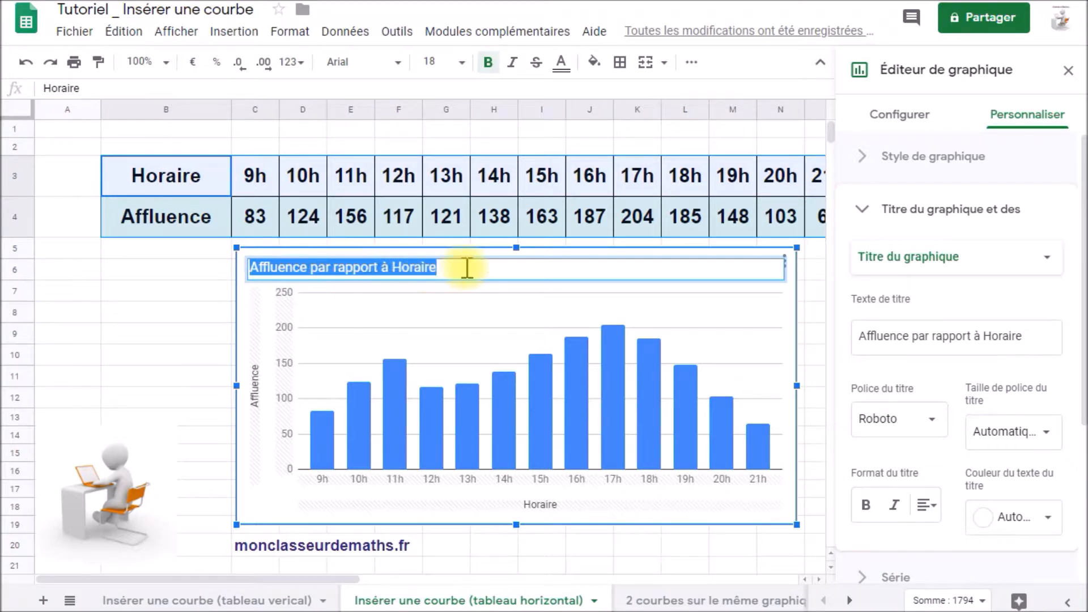
key(BackSpace)
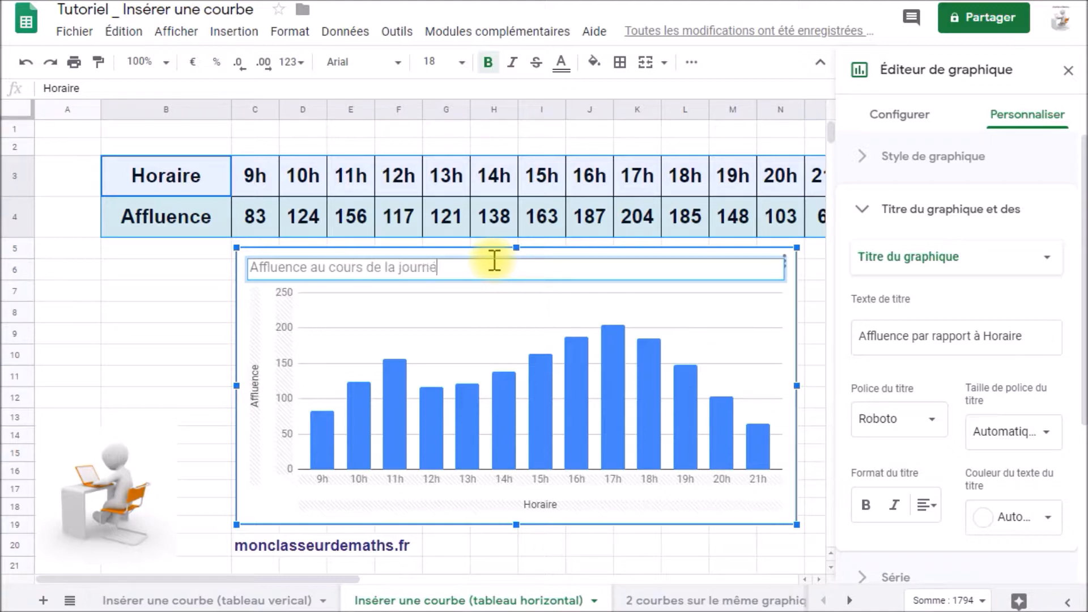
click(407, 326)
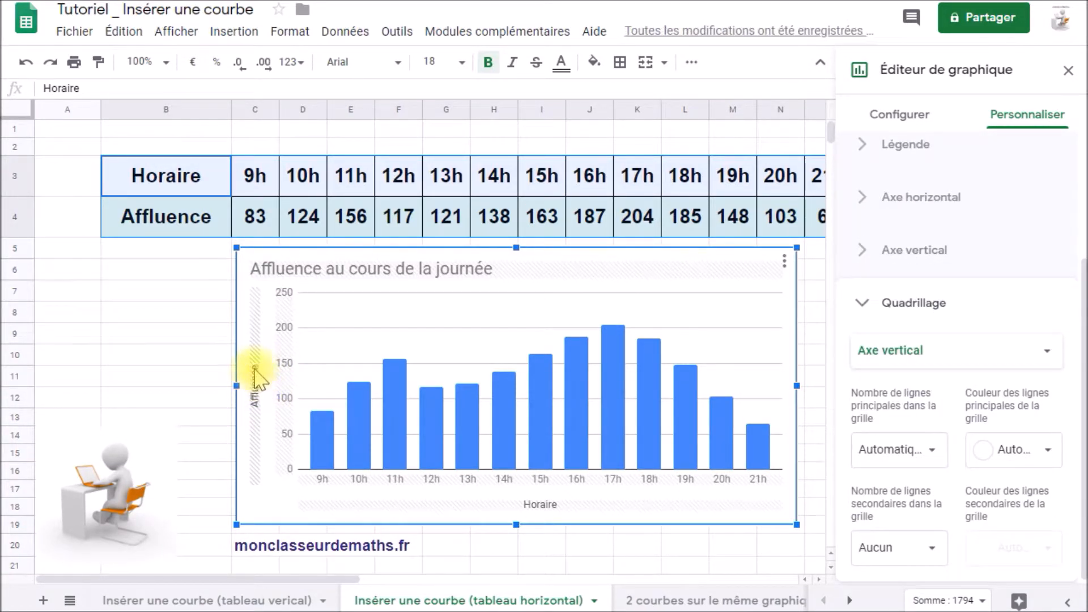
Change the Affluence chart's vertical axis title to "Nombre de personnes" and leave the chart editor.
double_click(254, 377)
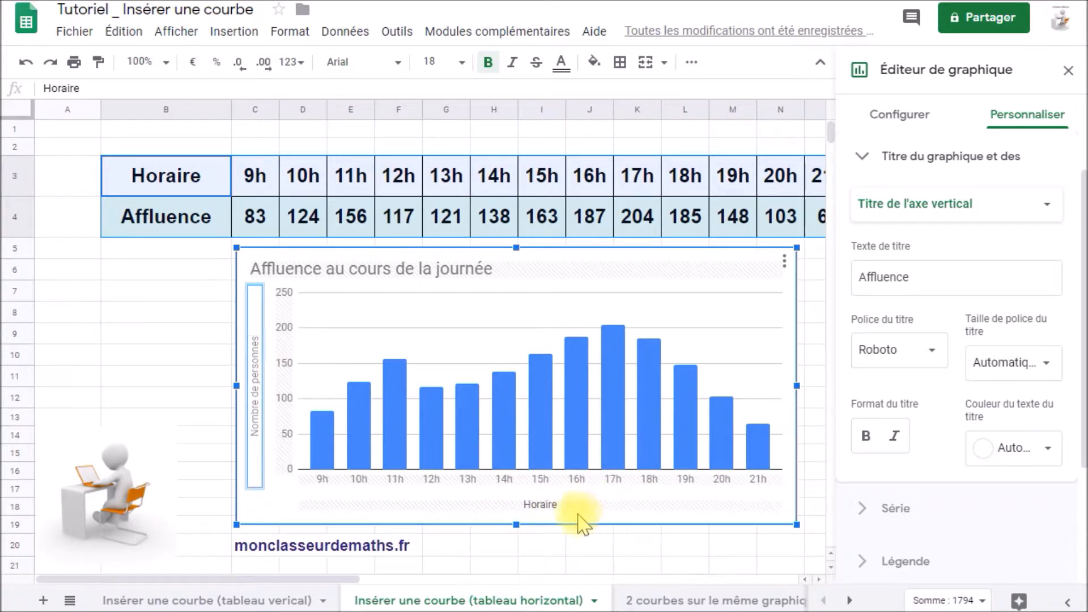
click(189, 379)
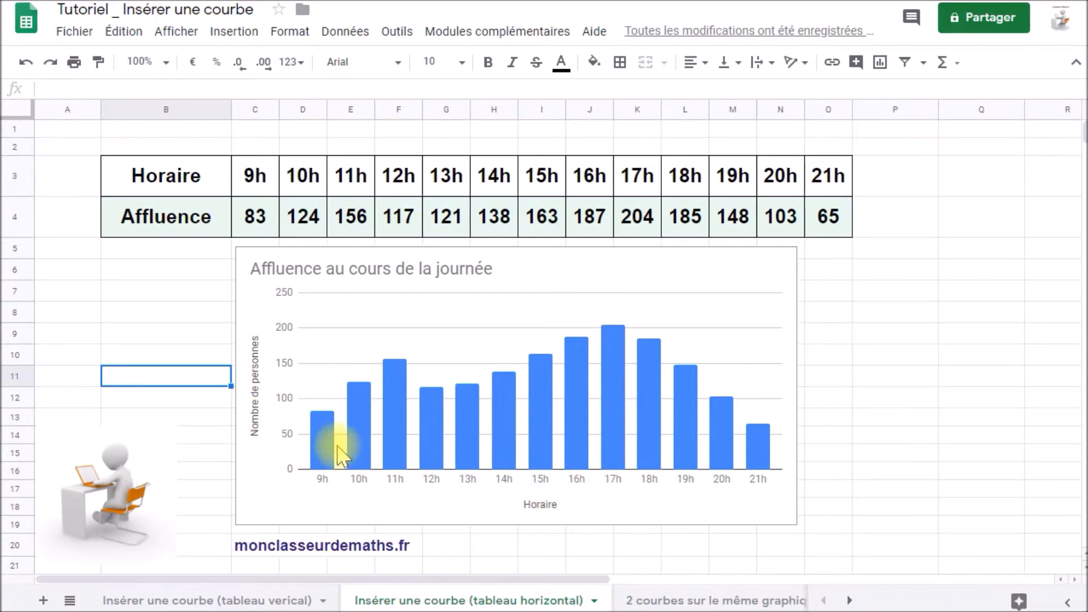
On the sheet "2 courbes sur le même graphique", insert a chart from the time, sugar and yeast table B2:D11.
click(688, 599)
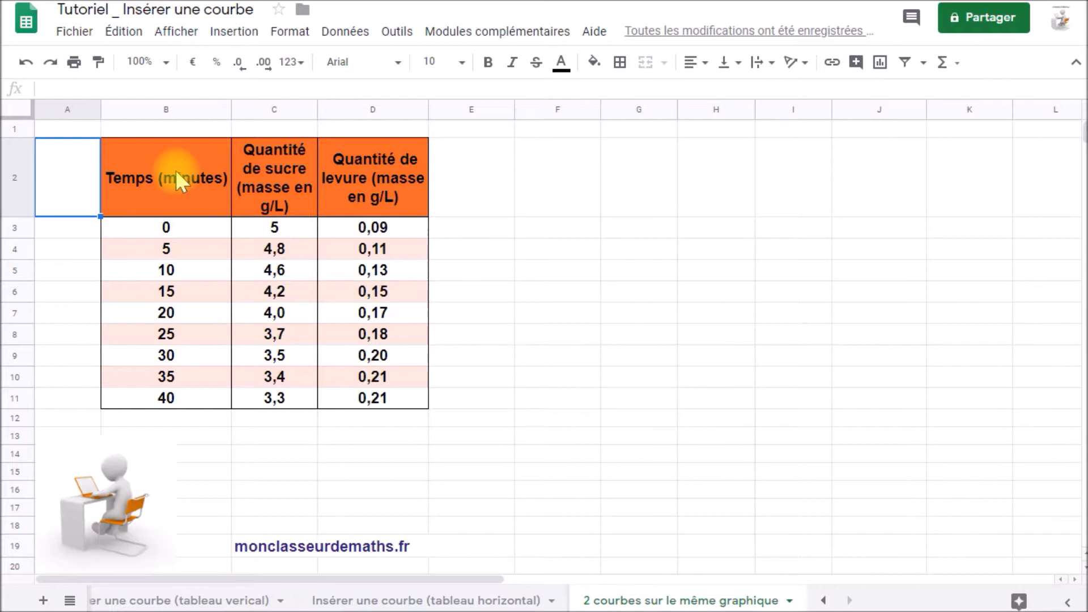
drag(176, 180, 407, 400)
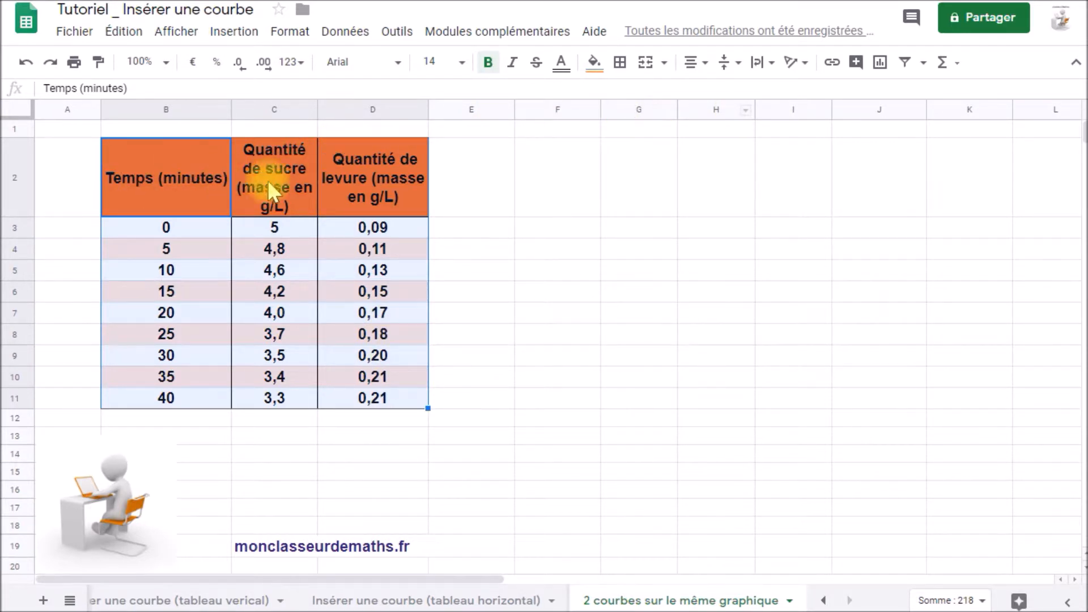
click(880, 64)
Move and narrow the sugar and yeast chart so it sits beside the table, spanning about columns E to I.
drag(501, 197, 657, 193)
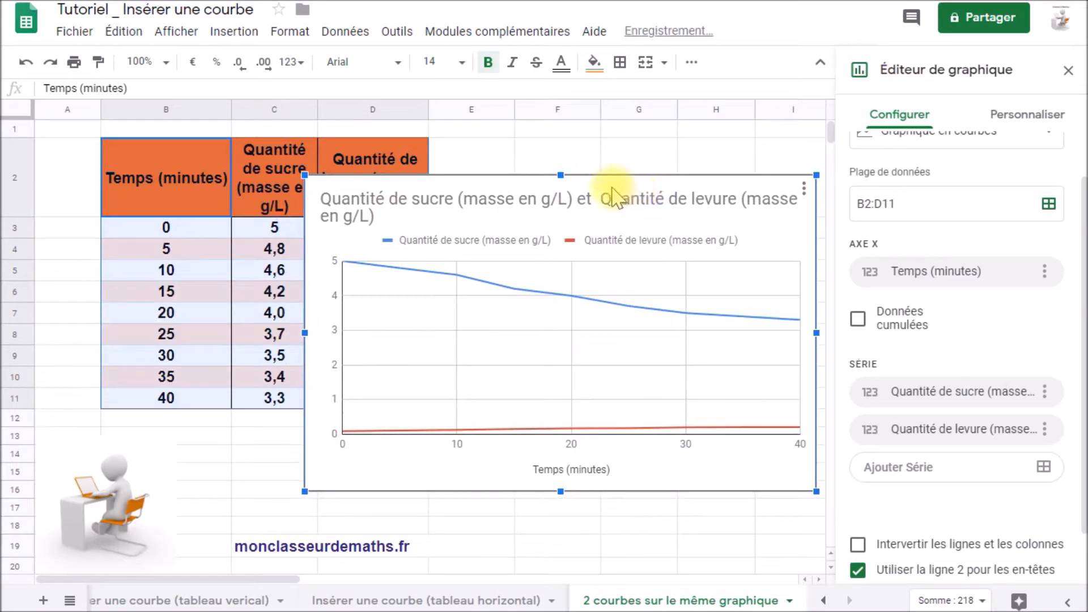
drag(303, 173, 295, 168)
drag(299, 332, 444, 311)
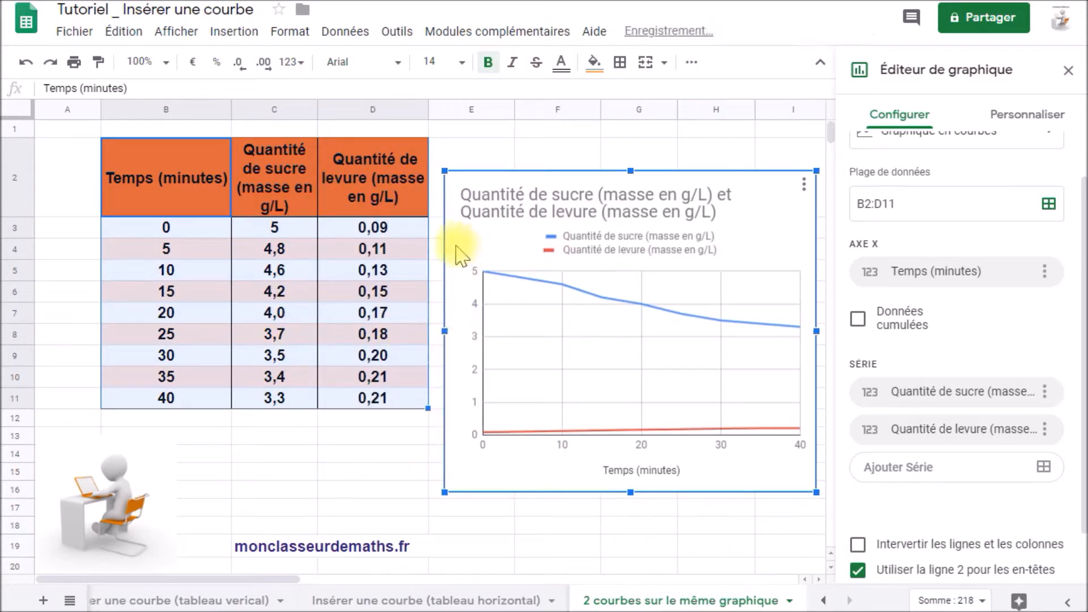